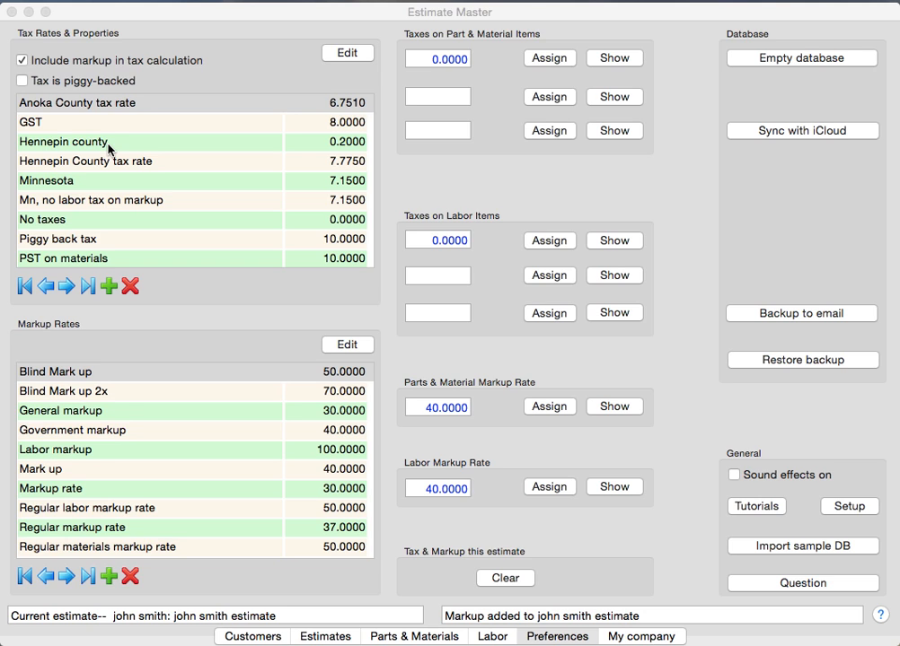
click(66, 223)
click(67, 223)
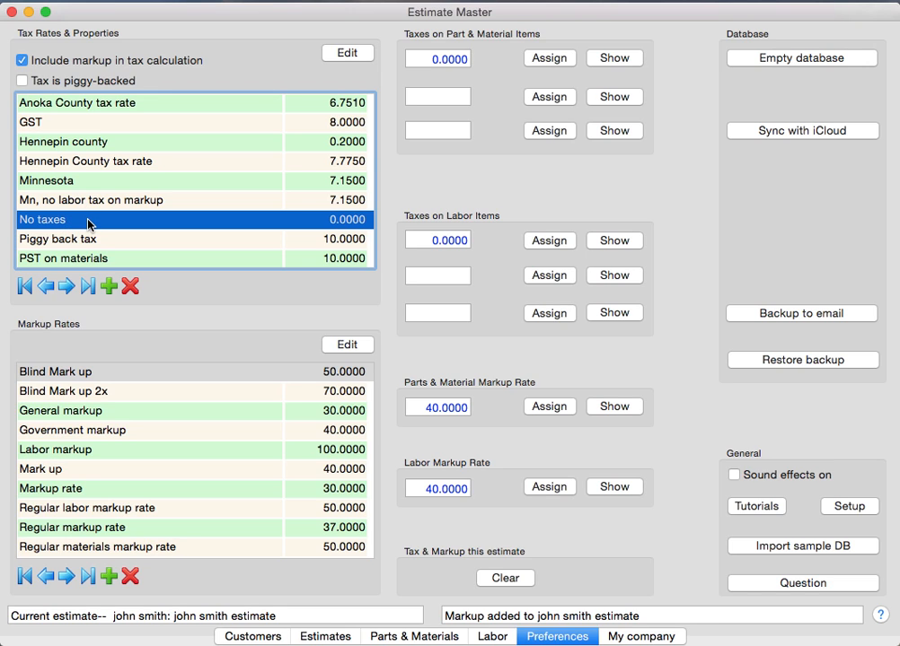
click(87, 148)
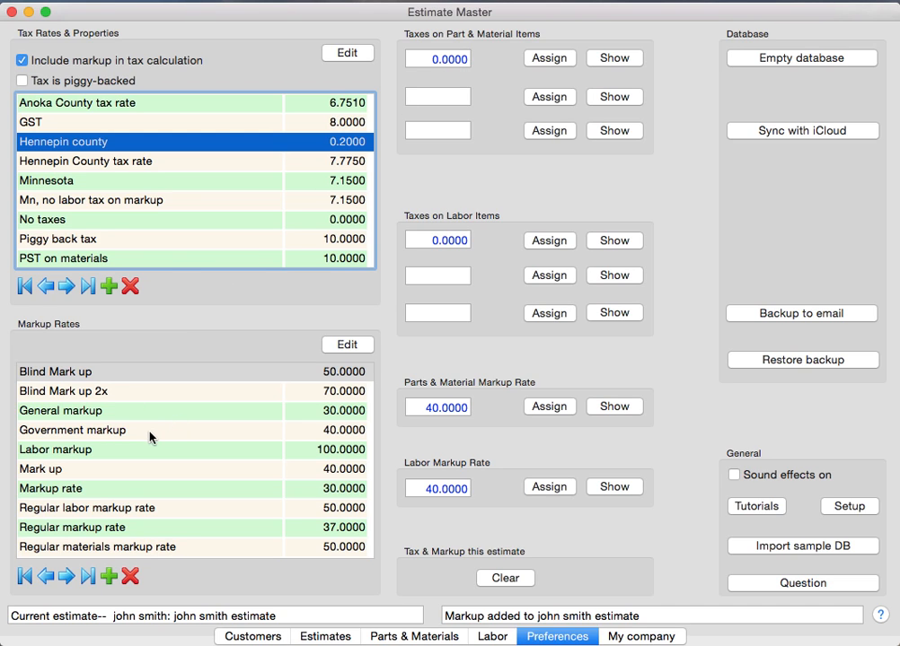
Step: Assign the Government markup rate of 40 to both parts and materials and labor, after trying General markup on parts and materials
click(105, 415)
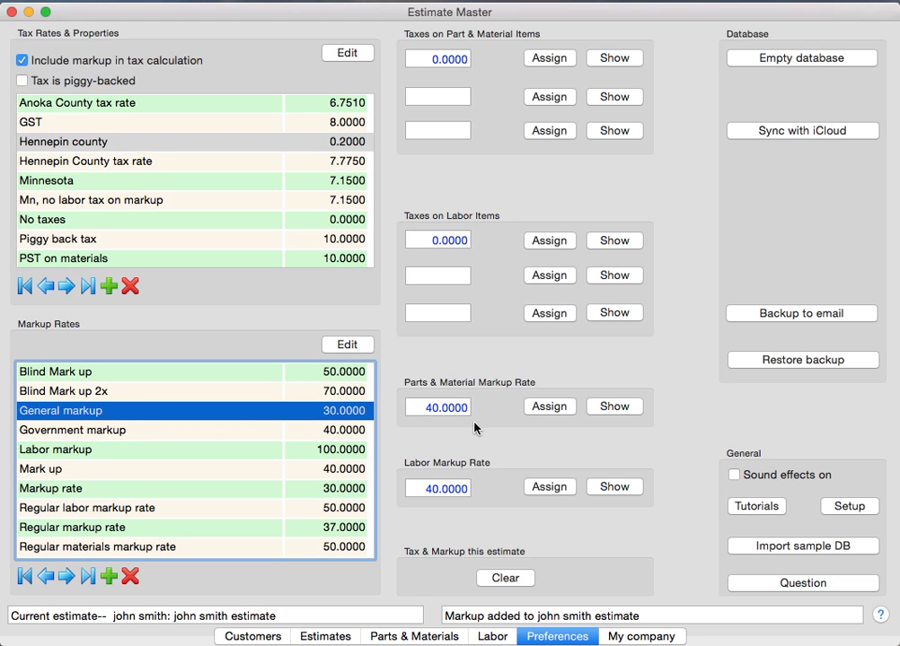
click(559, 409)
click(235, 430)
click(556, 408)
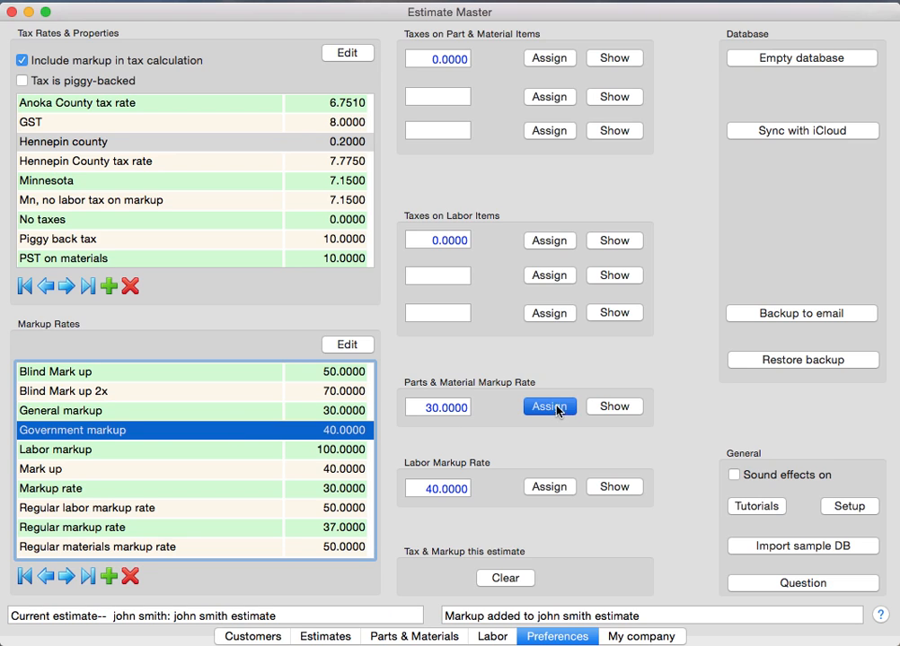
click(548, 487)
Step: Assign the No taxes rate as the first tax on part and material items and view the estimate's items and totals
click(75, 226)
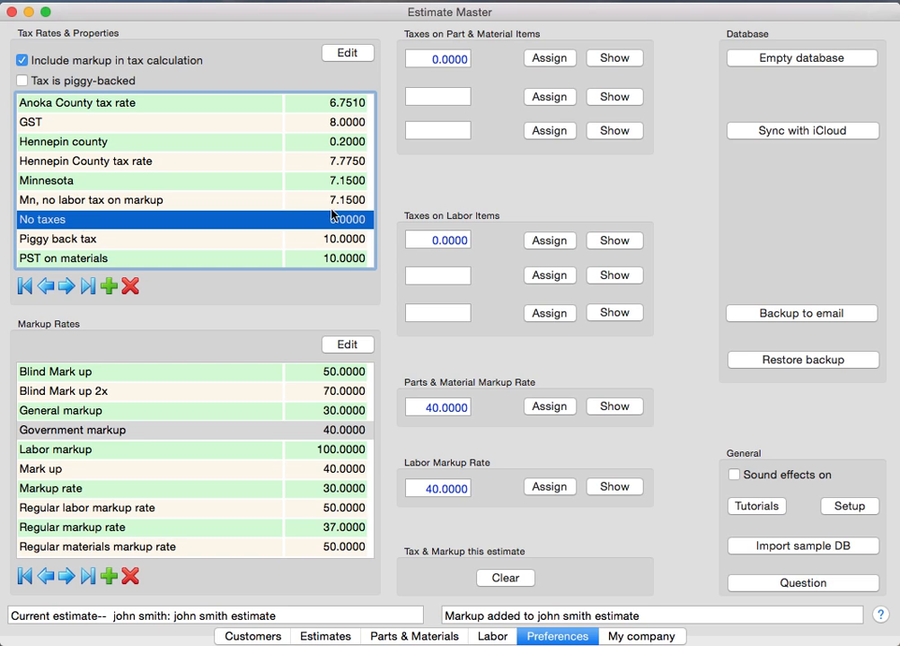
click(550, 58)
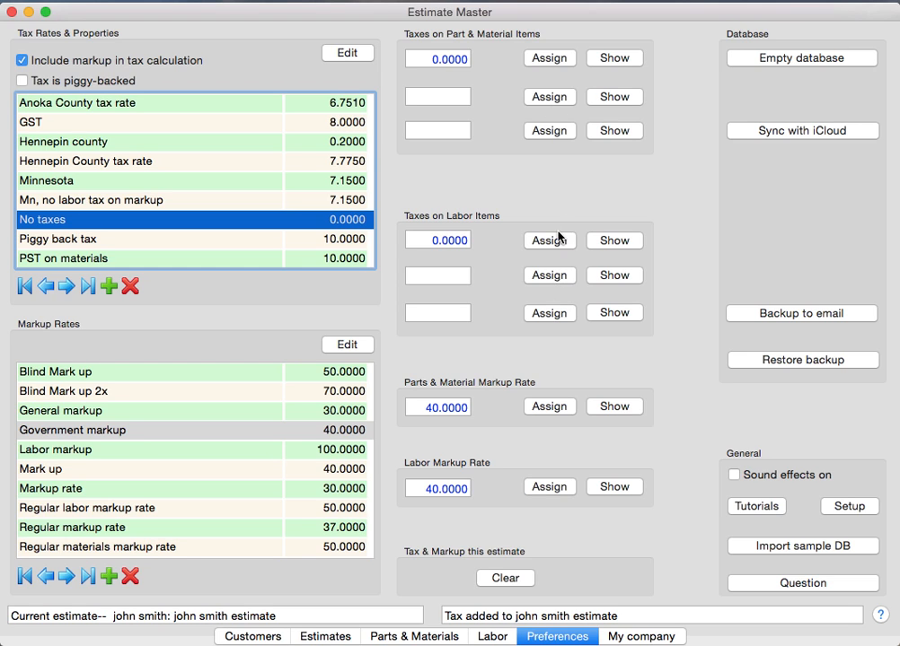
click(207, 438)
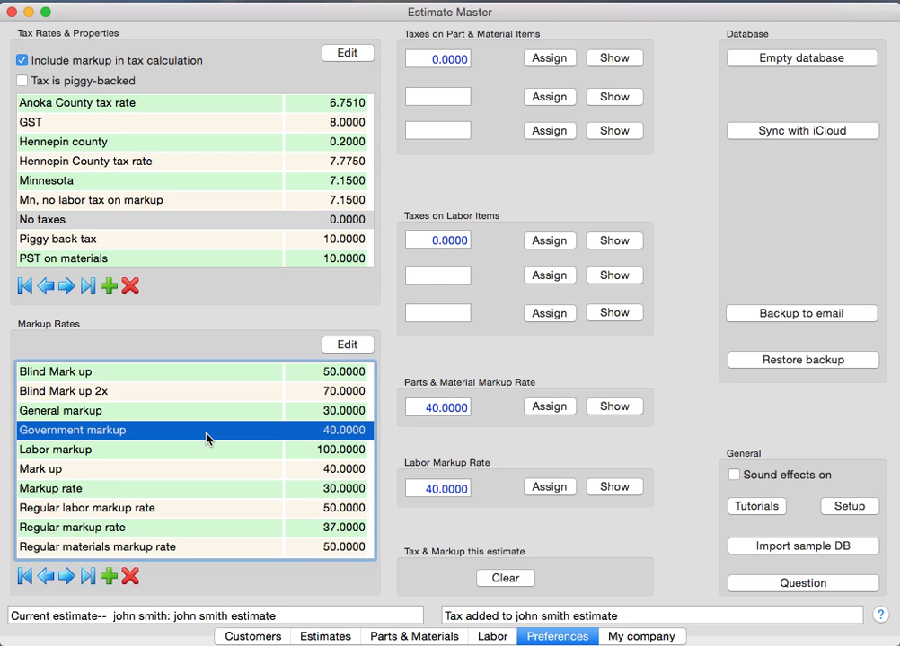
click(322, 637)
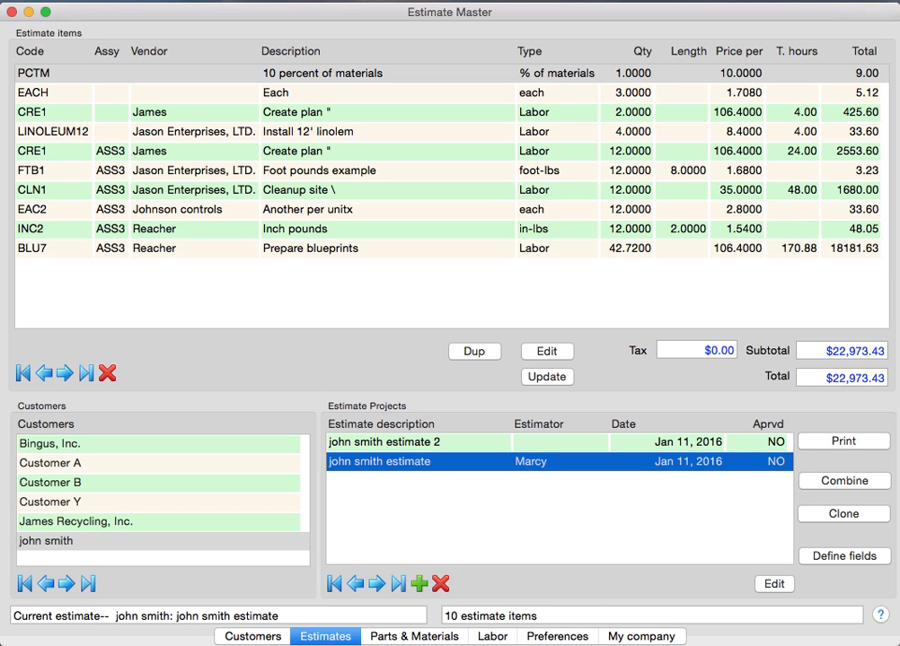
Step: Assign the Labor markup rate of 100 to both parts and materials and labor, and view the estimate's items
click(571, 639)
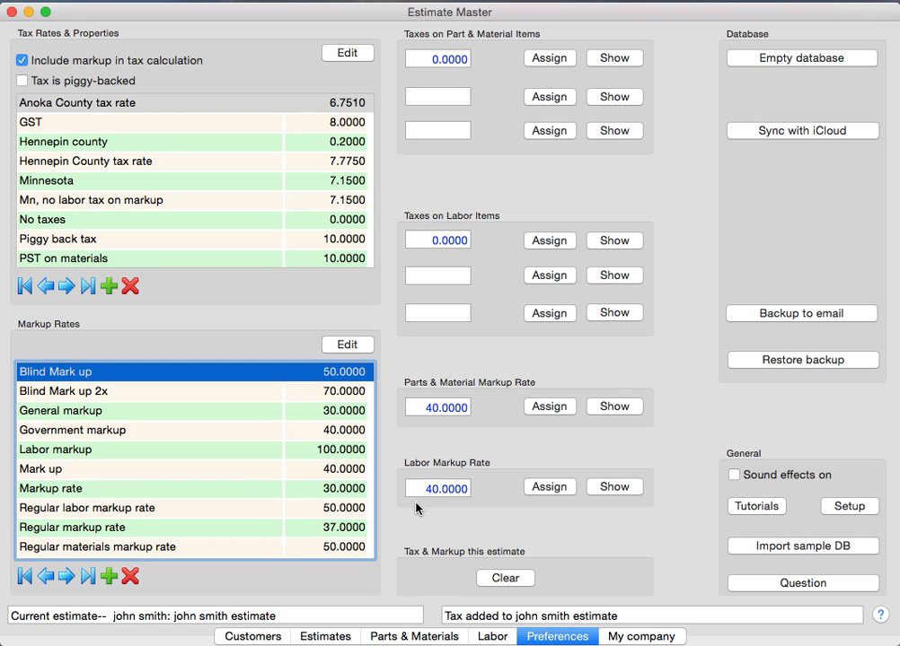
click(87, 451)
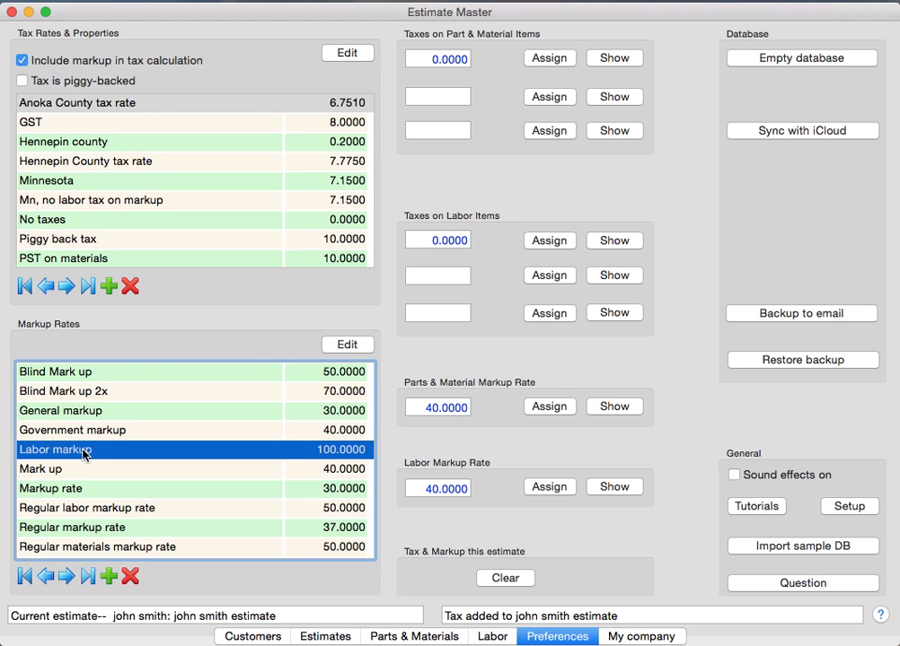
click(548, 409)
click(554, 489)
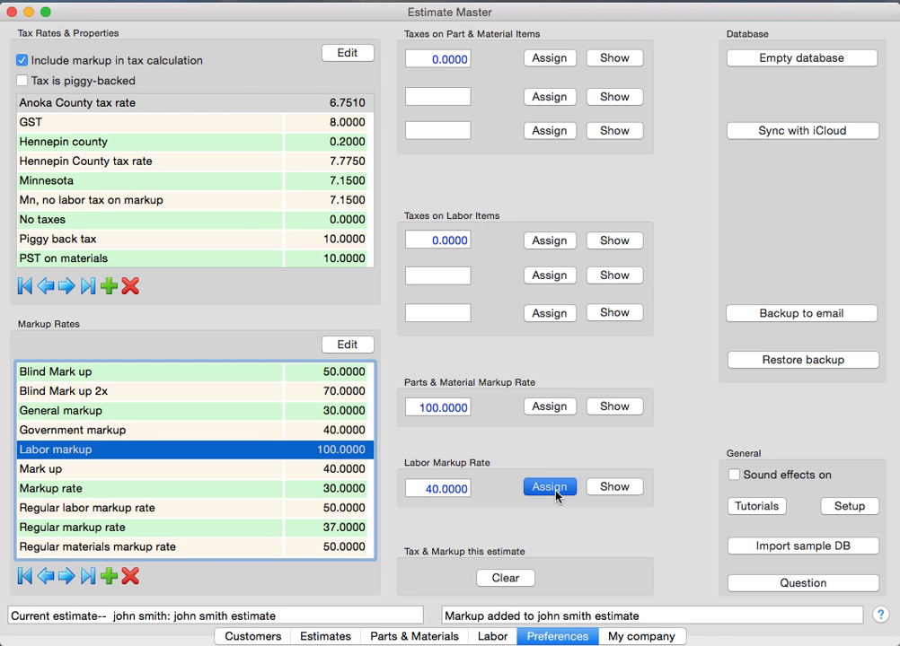
click(326, 636)
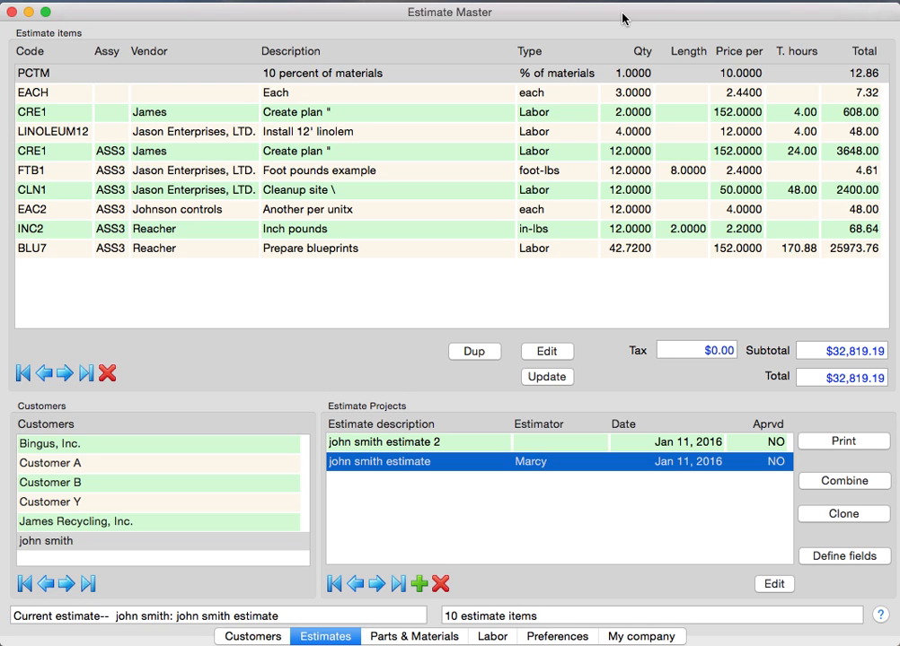
Step: Make GST piggy-backed with markup included in the tax calculation, and assign it as the first tax on part and material items
click(571, 638)
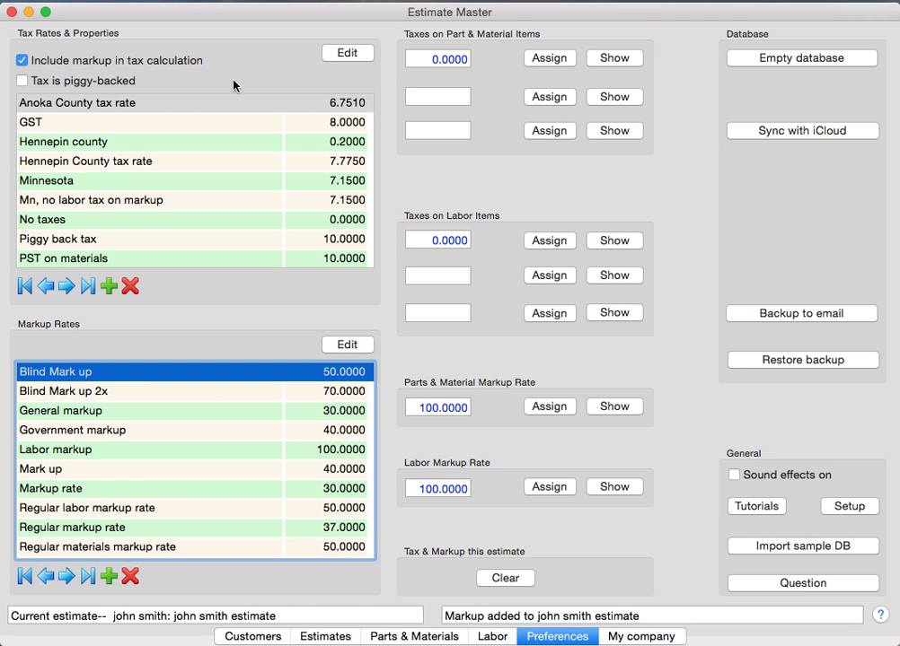
click(81, 127)
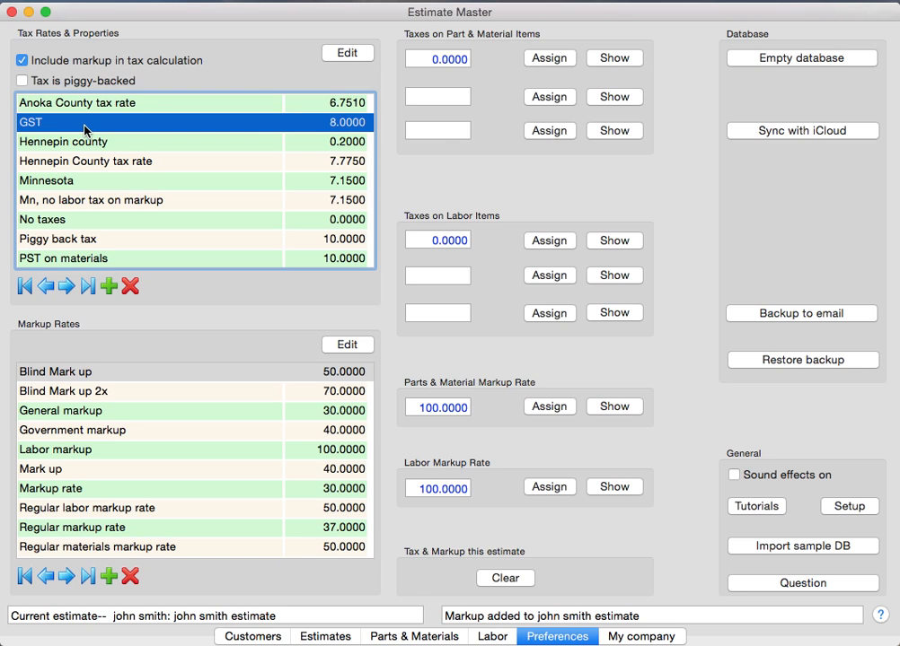
click(23, 60)
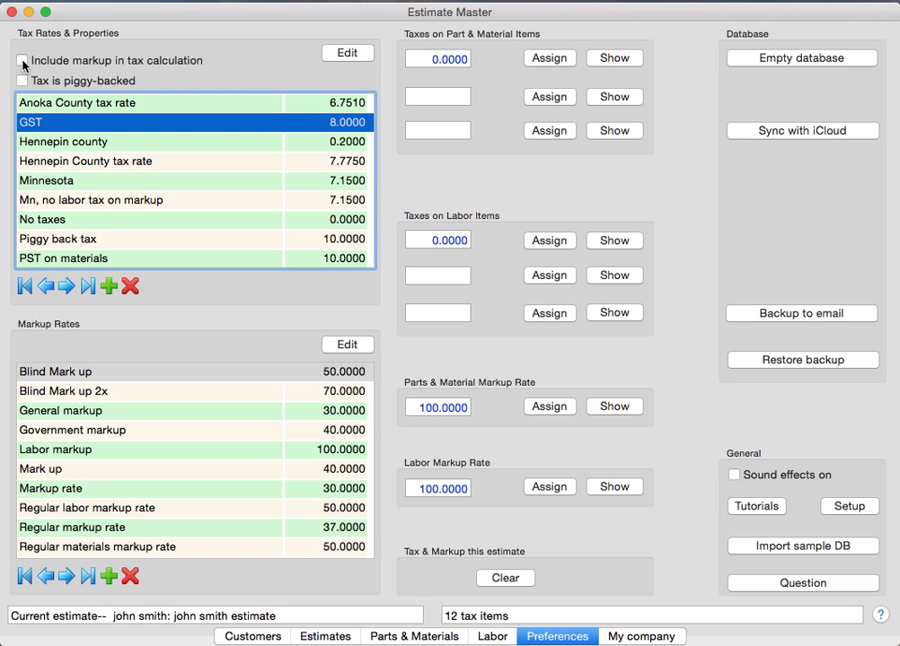
click(23, 62)
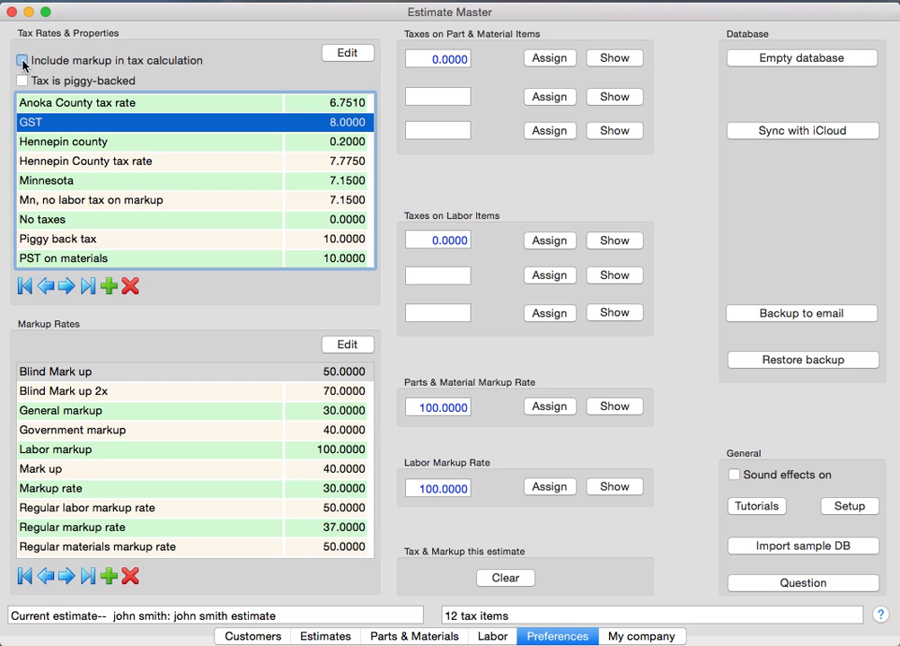
click(61, 84)
click(557, 61)
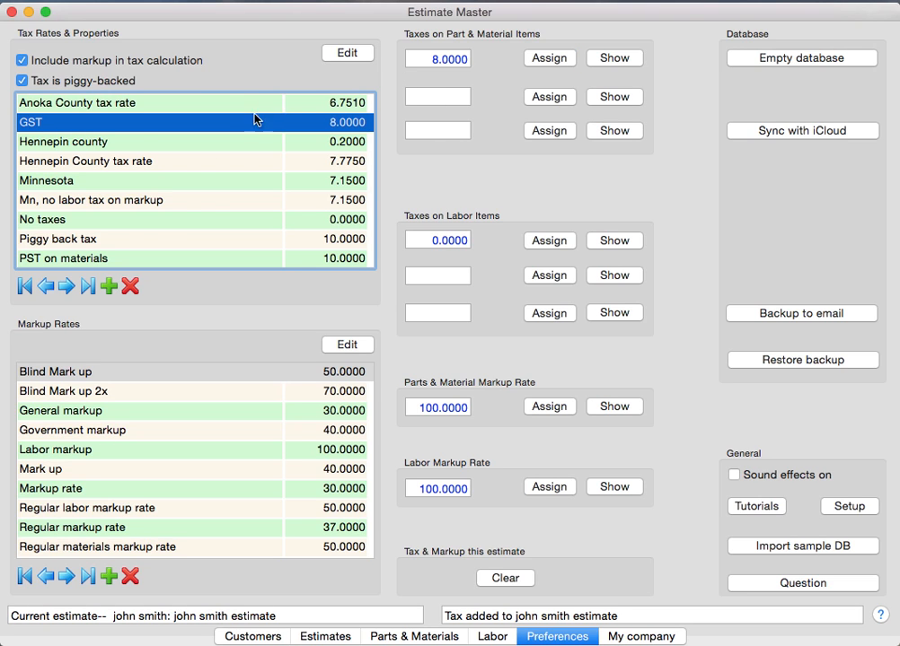
Step: Assign PST on materials as the second tax on part and material items, keeping markup included and turning its piggy-backing off
click(103, 260)
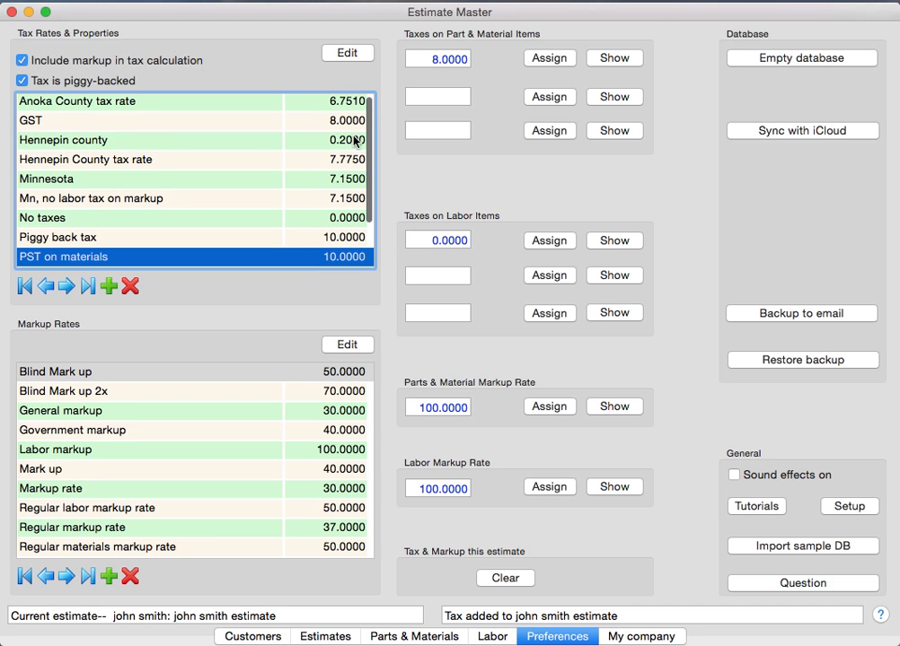
click(547, 97)
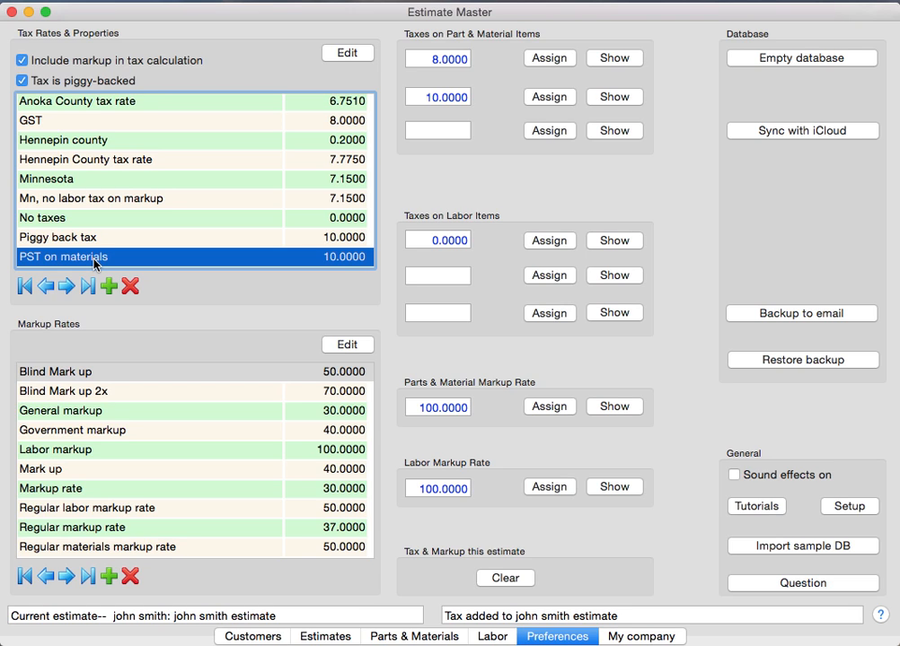
click(22, 60)
click(21, 80)
click(22, 60)
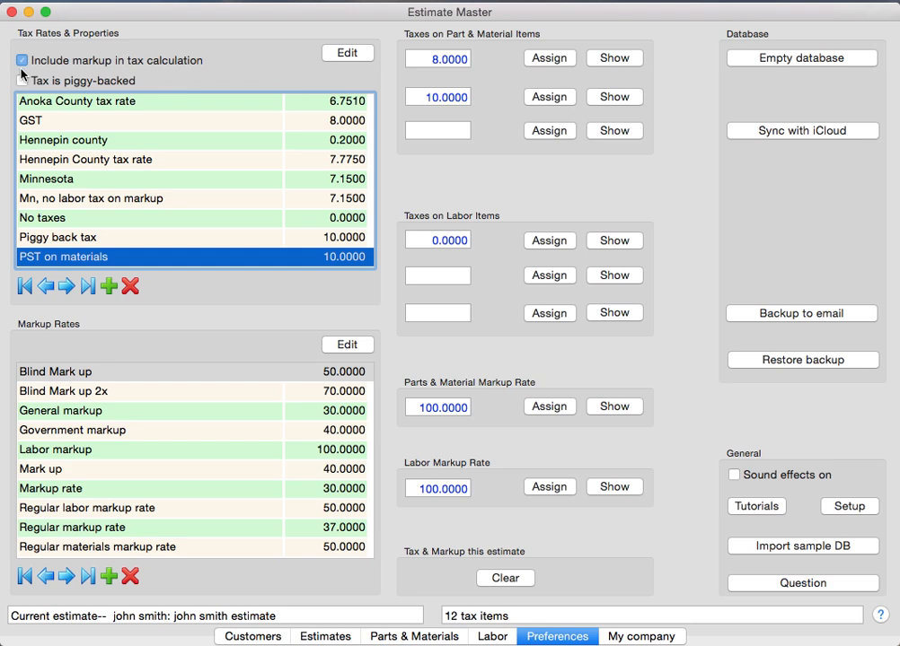
click(22, 80)
click(23, 84)
Step: Empty the database, cancelling the first request and confirming the second
click(788, 60)
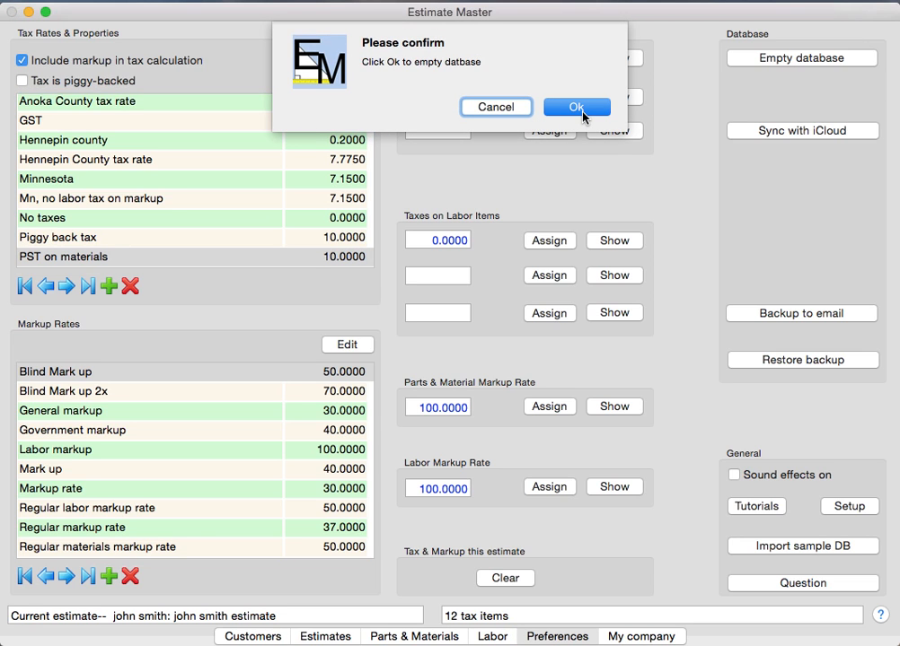
click(505, 107)
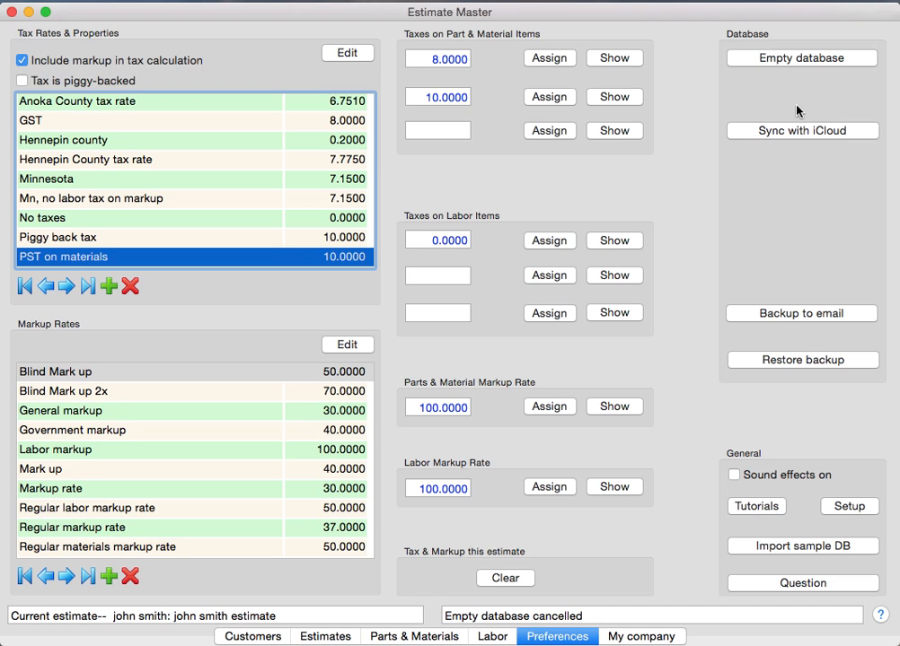
click(799, 60)
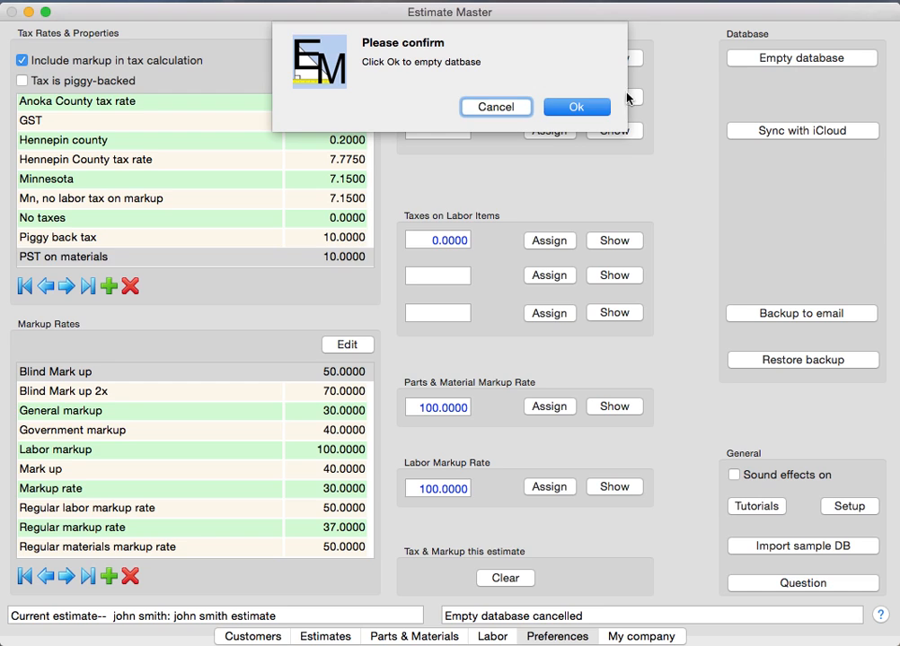
click(595, 112)
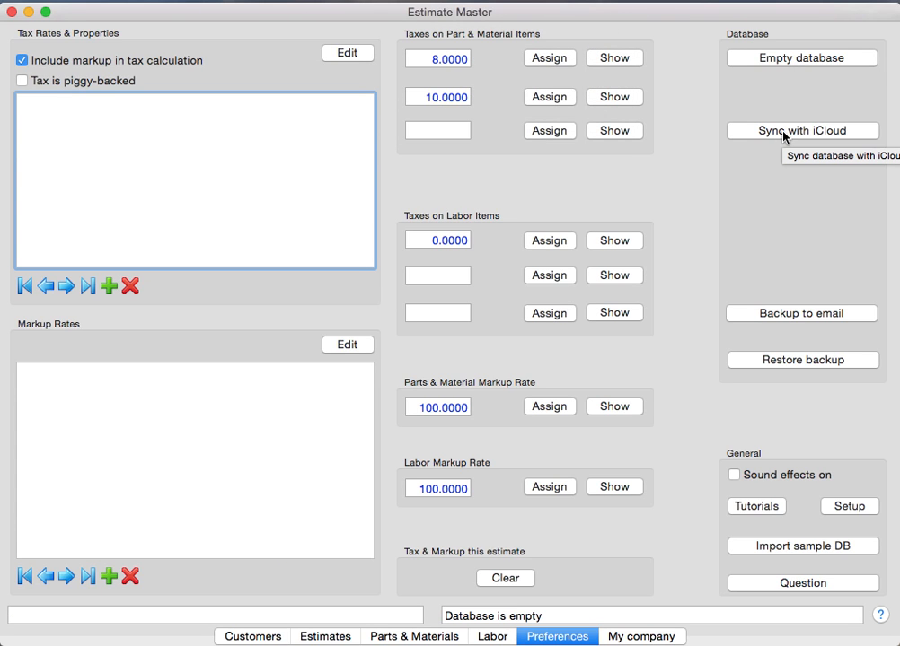
Step: Sync the emptied database with iCloud to reload its records
click(783, 133)
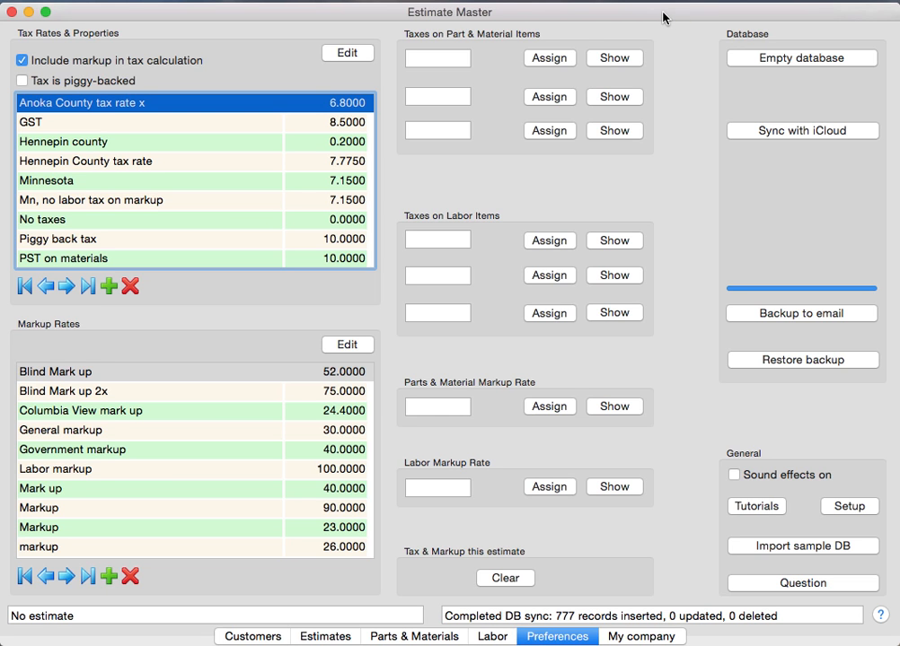
drag(665, 18, 627, 33)
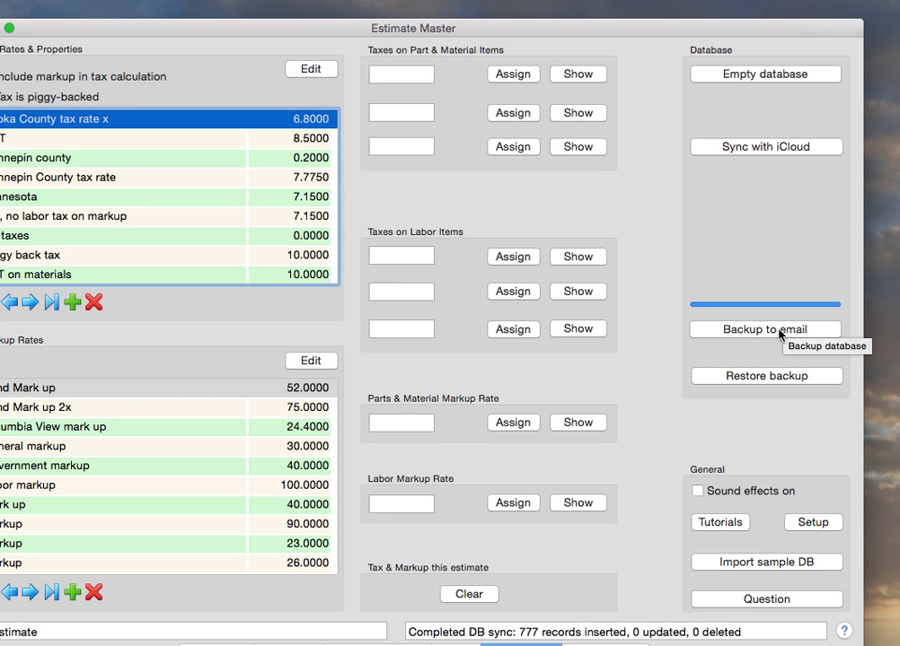
Step: View the company details and estimators, and return to the tax, markup and database preferences
click(602, 641)
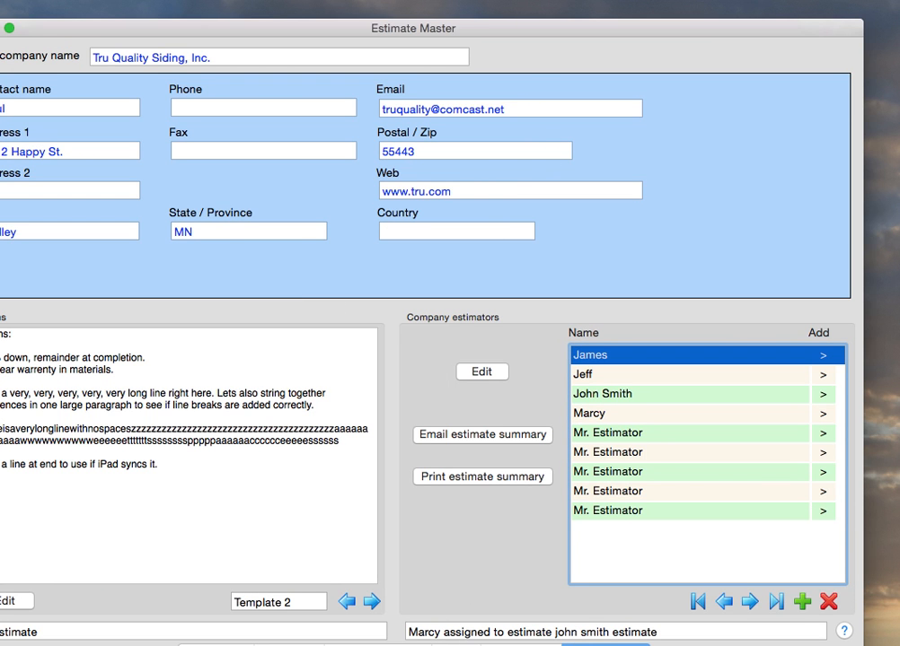
click(522, 644)
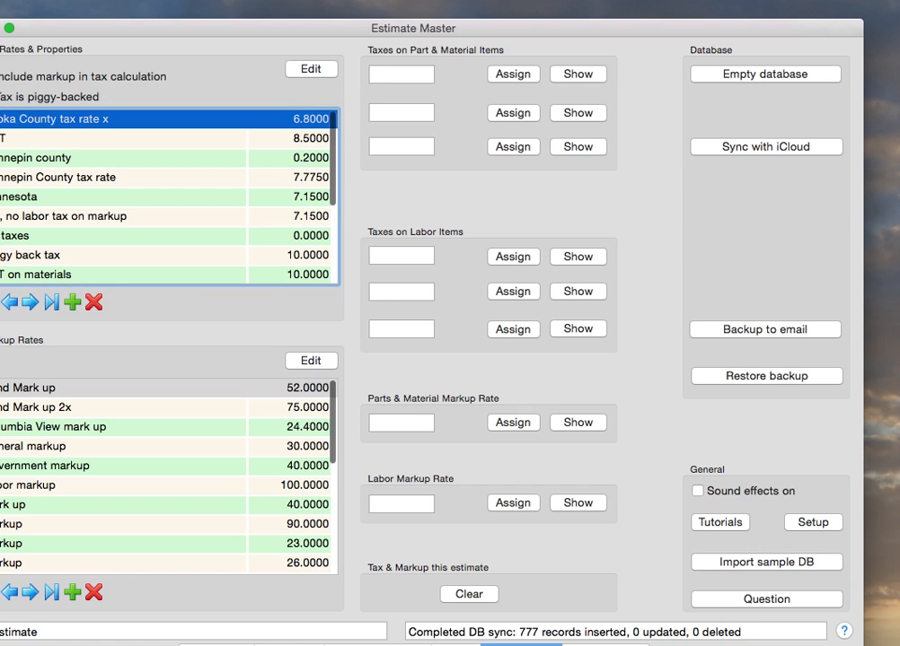